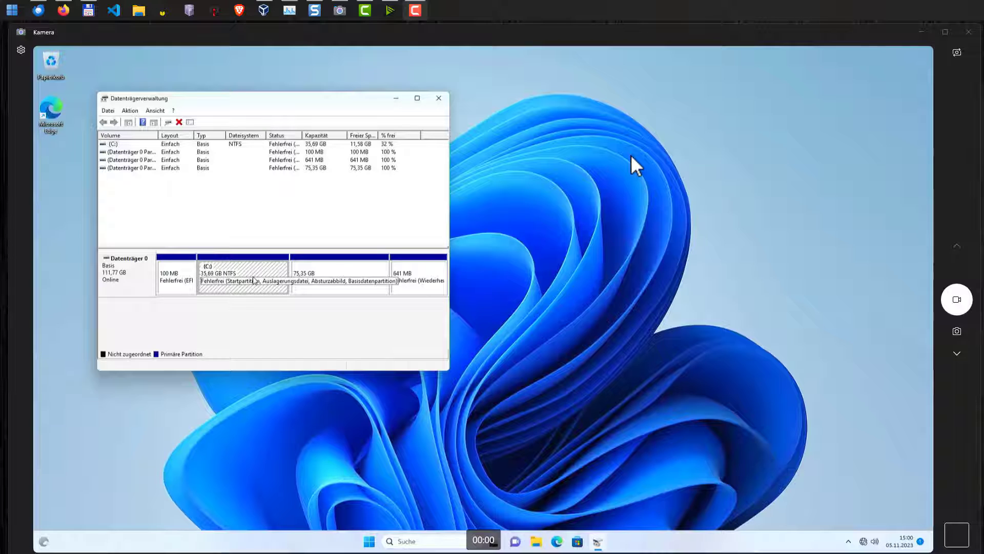
Inspect the C: and 75,35 GB partitions and their available actions, leaving C: selected
left_click(343, 282)
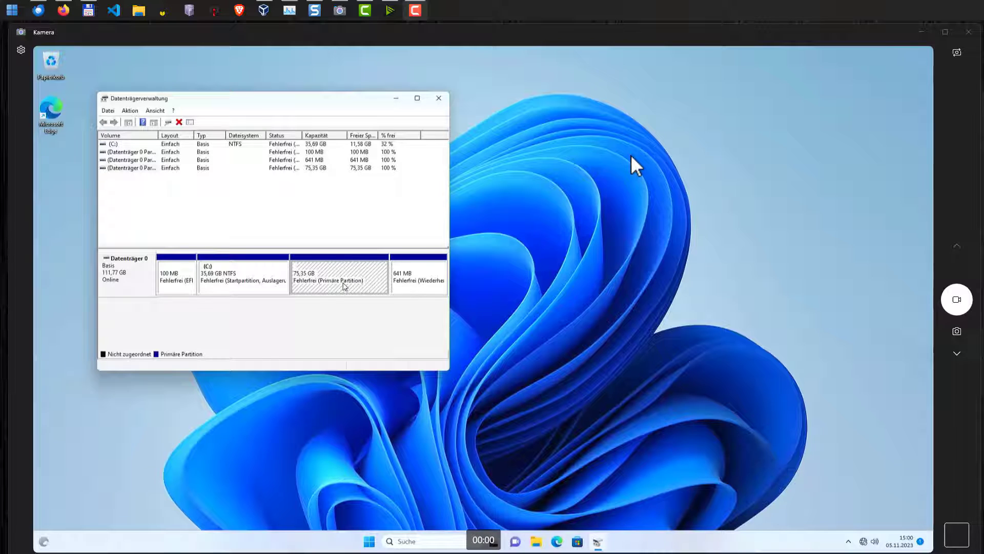
left_click(262, 273)
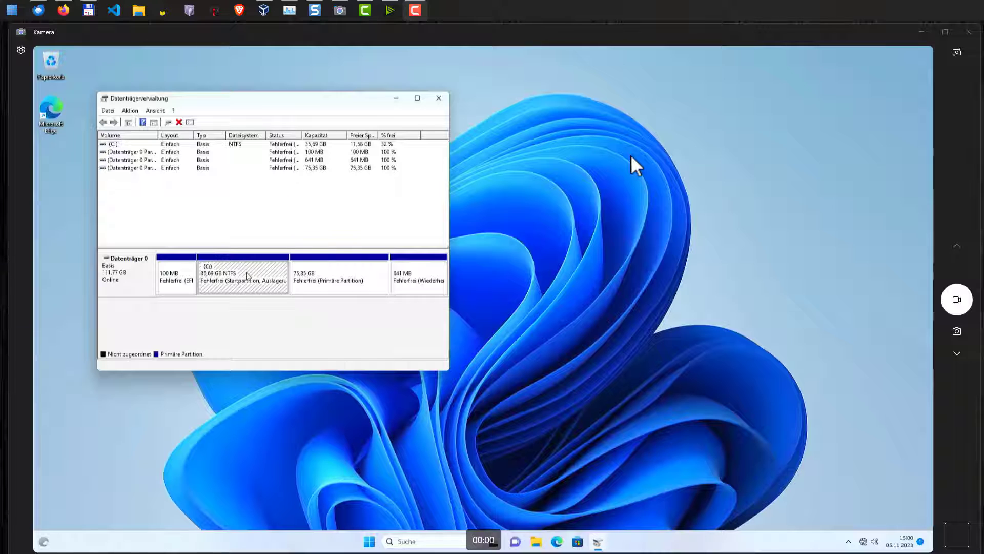
left_click(322, 270)
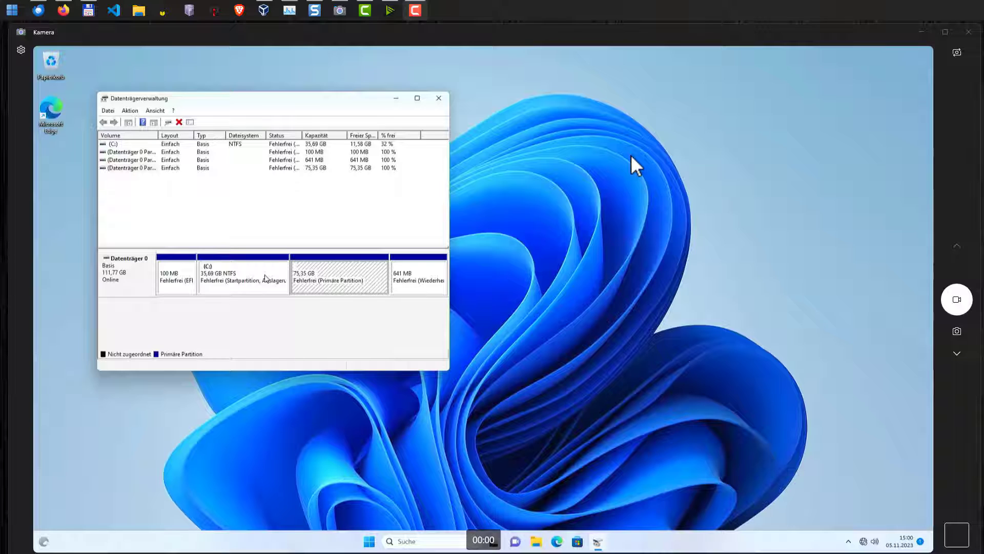
left_click(247, 280)
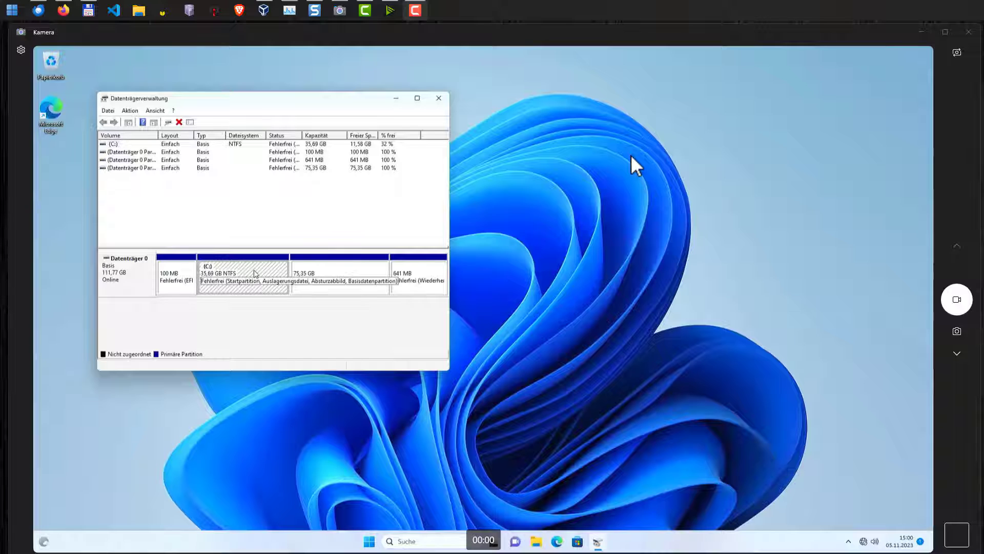
right_click(253, 271)
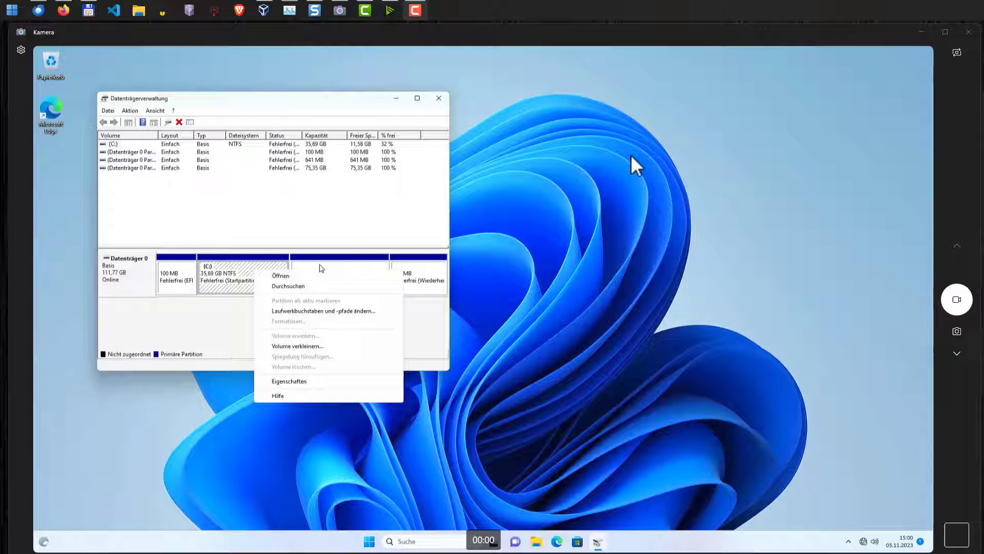
left_click(319, 267)
right_click(321, 268)
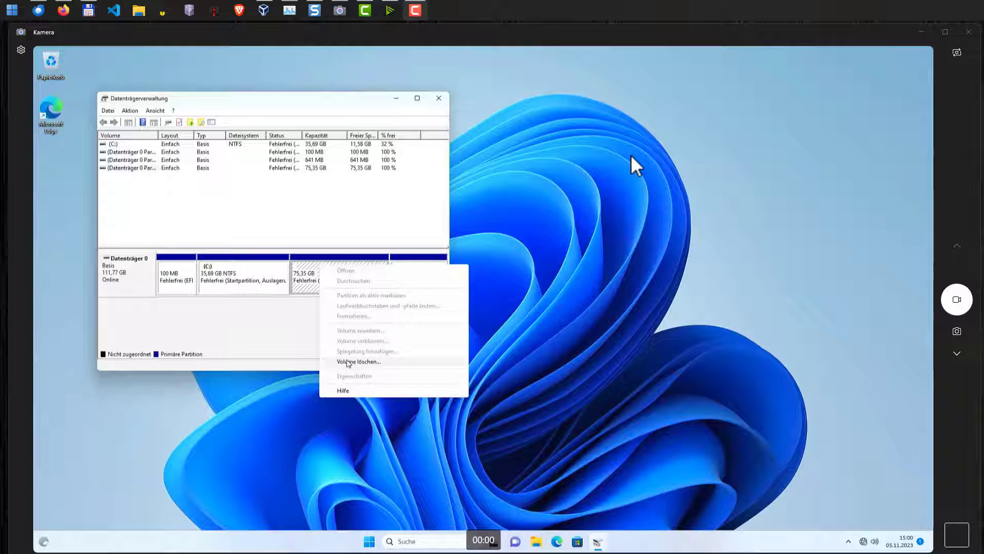
left_click(251, 290)
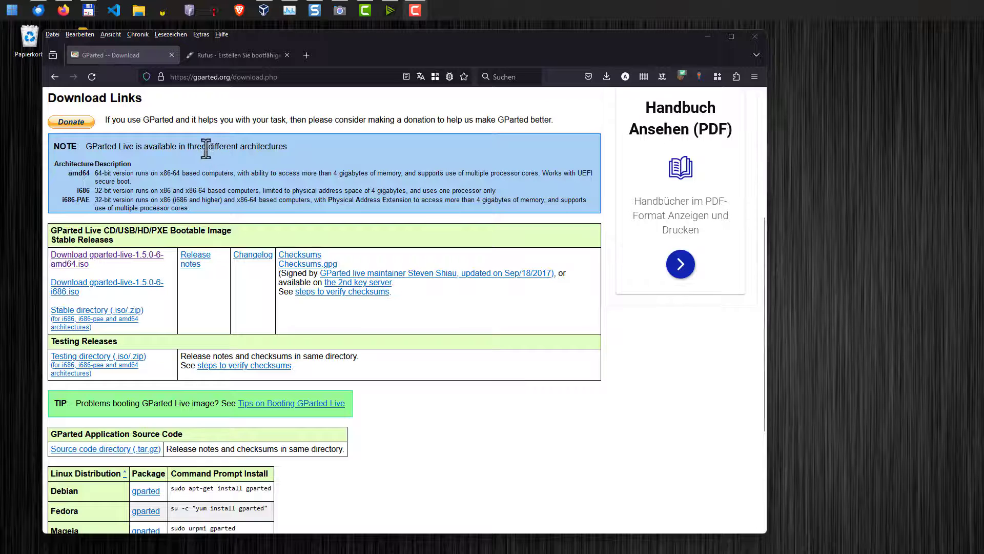
Highlight the GNOME Partition Editor heading and the CAUTION data-loss note, then go to the Rufus page
scroll(207, 150, "up", 5)
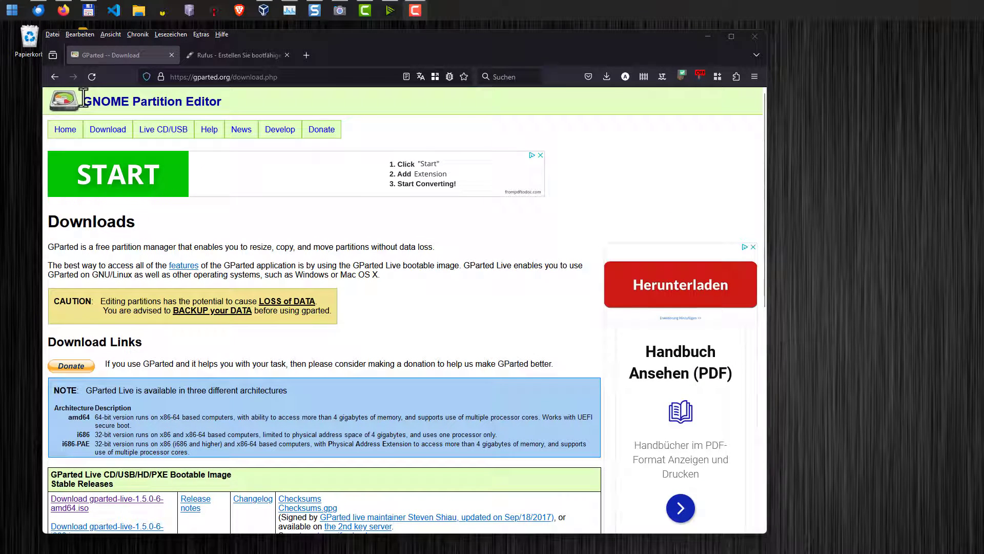
left_click_drag(83, 97, 219, 105)
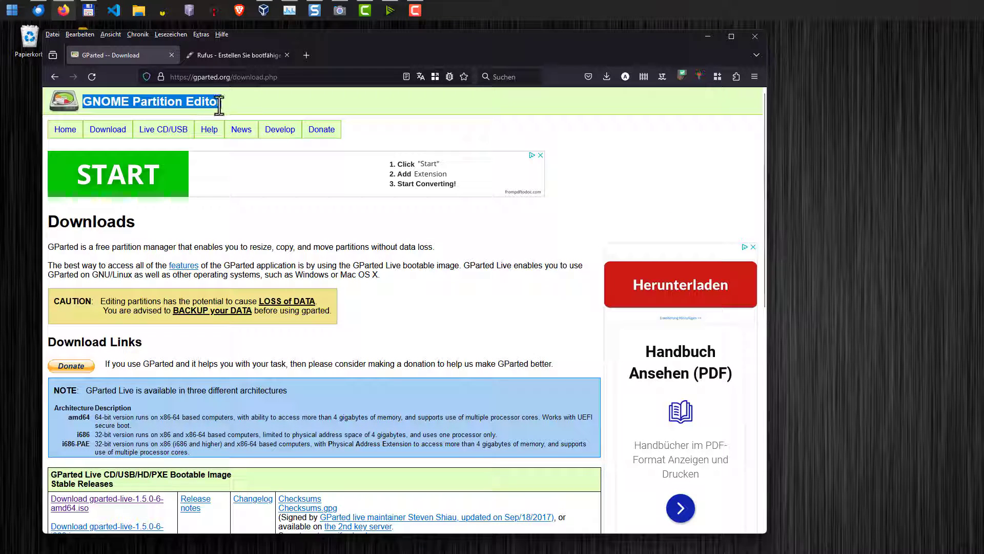
scroll(215, 153, "down", 5)
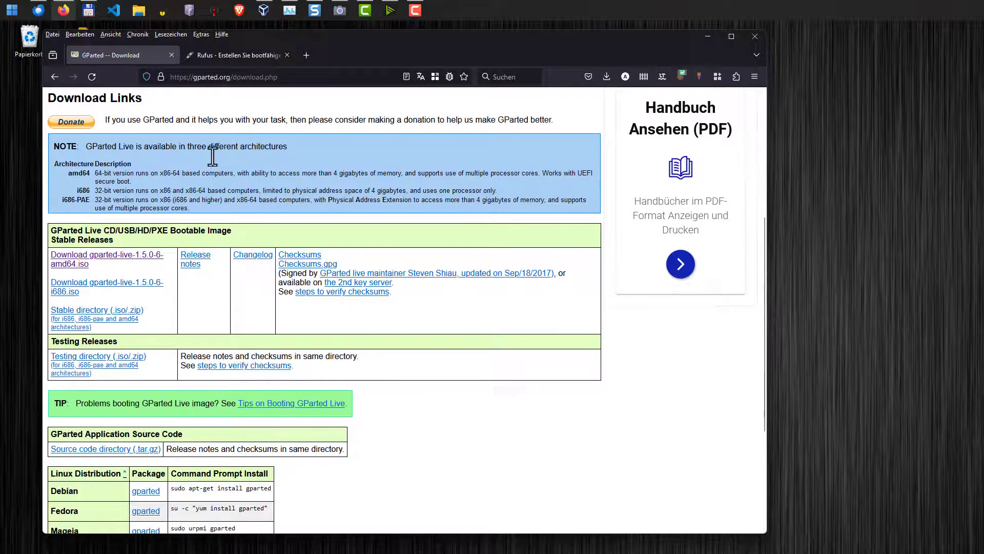
scroll(136, 180, "up", 5)
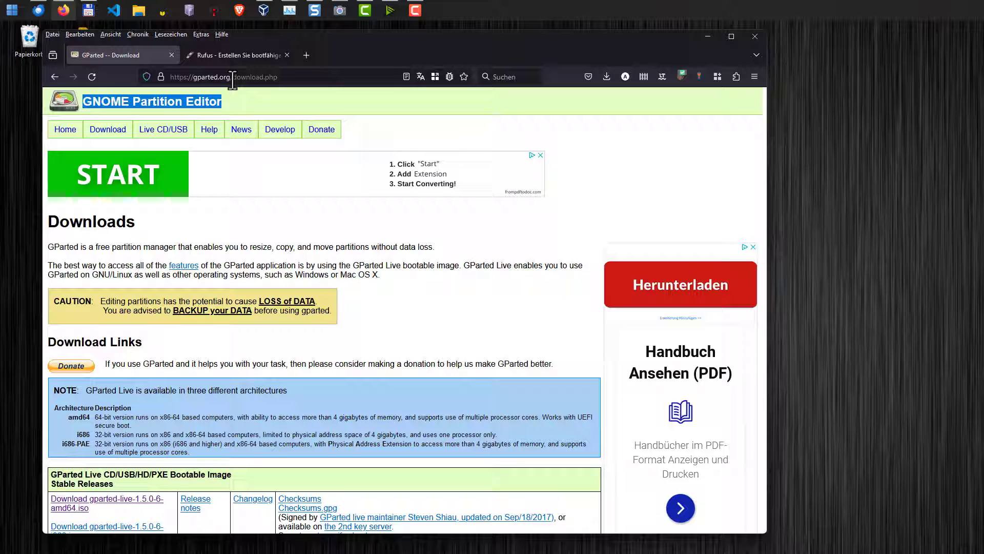
scroll(239, 216, "down", 5)
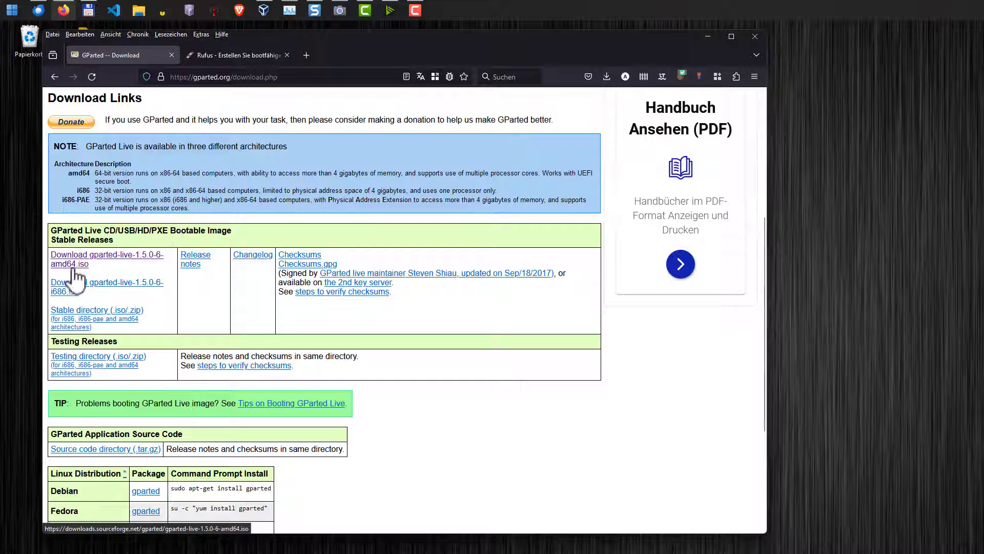
scroll(121, 264, "up", 5)
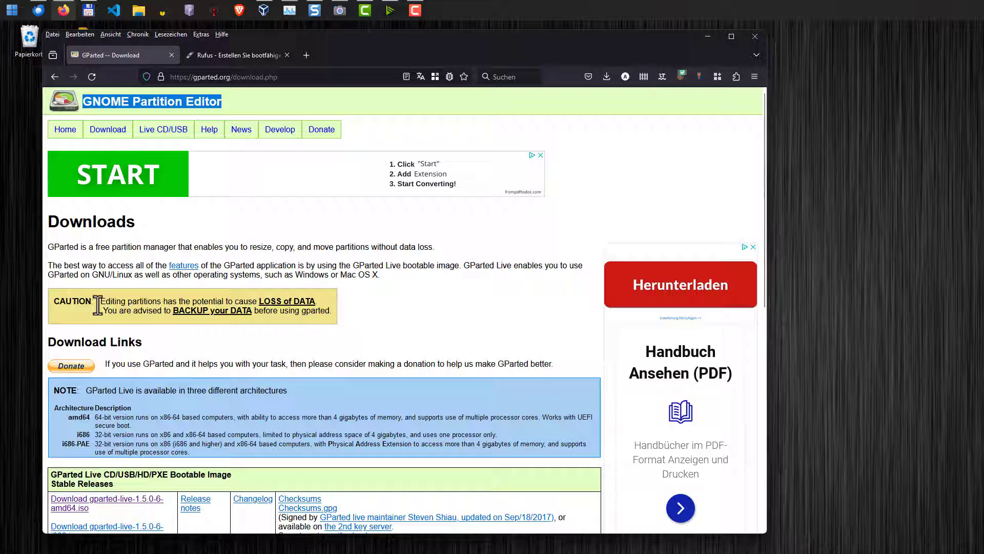
left_click_drag(100, 301, 340, 326)
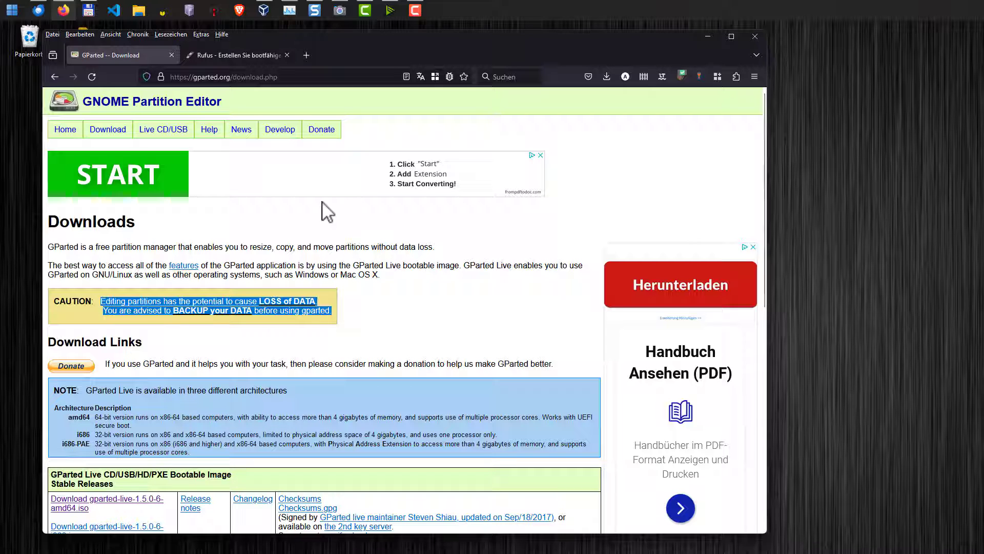
left_click(223, 54)
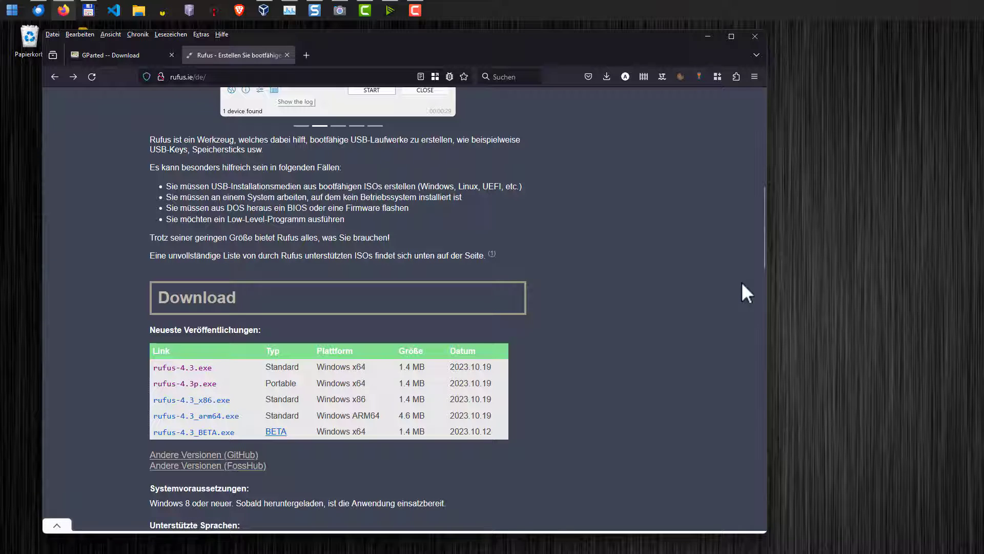
Minimise Firefox to reveal the desktop holding the GParted ISO and rufus.exe
left_click(712, 38)
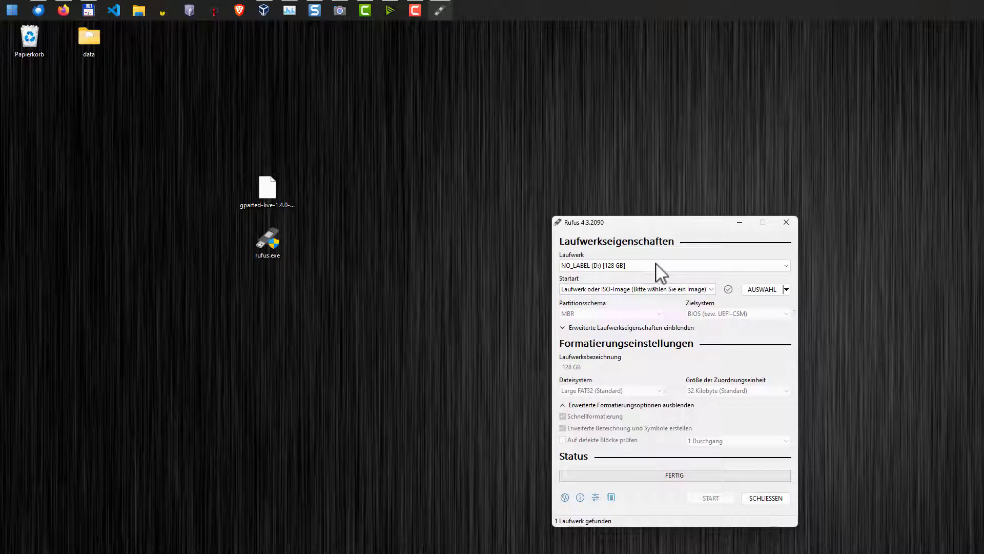
Choose the 128 GB NO_LABEL (D:) stick as the Rufus target drive
left_click_drag(654, 228, 534, 109)
left_click(491, 149)
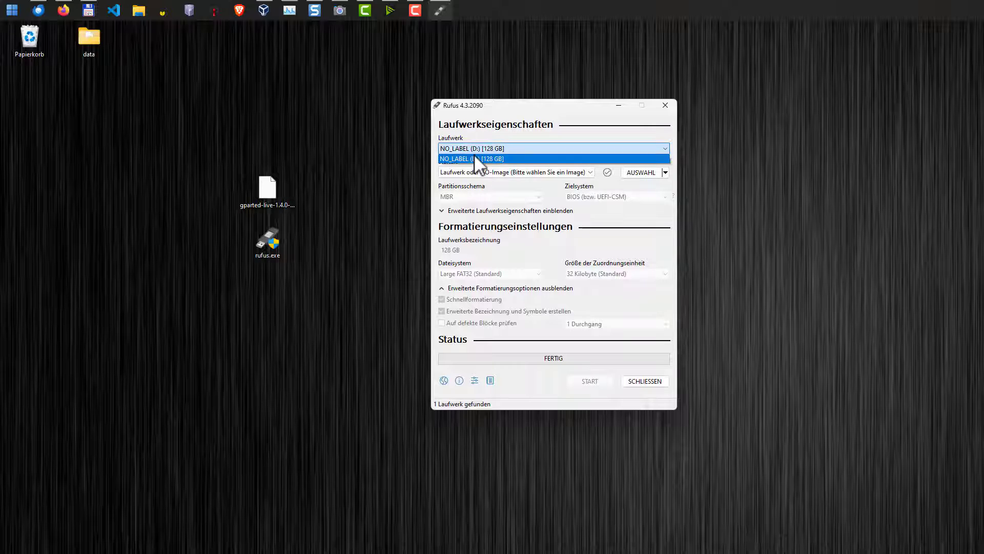
left_click(479, 158)
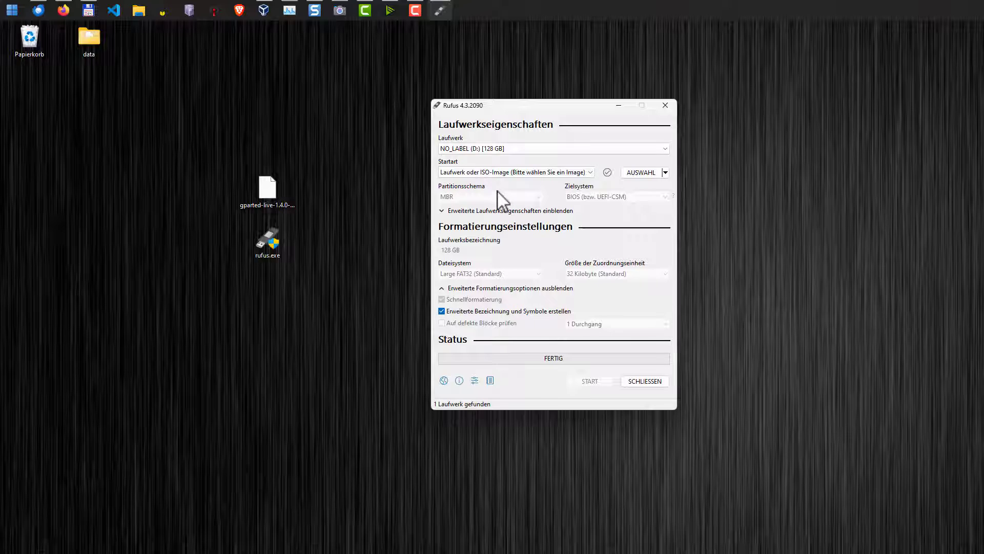
Load gparted-live-1.4.0-6-amd64.iso as the boot image and start writing
left_click(645, 174)
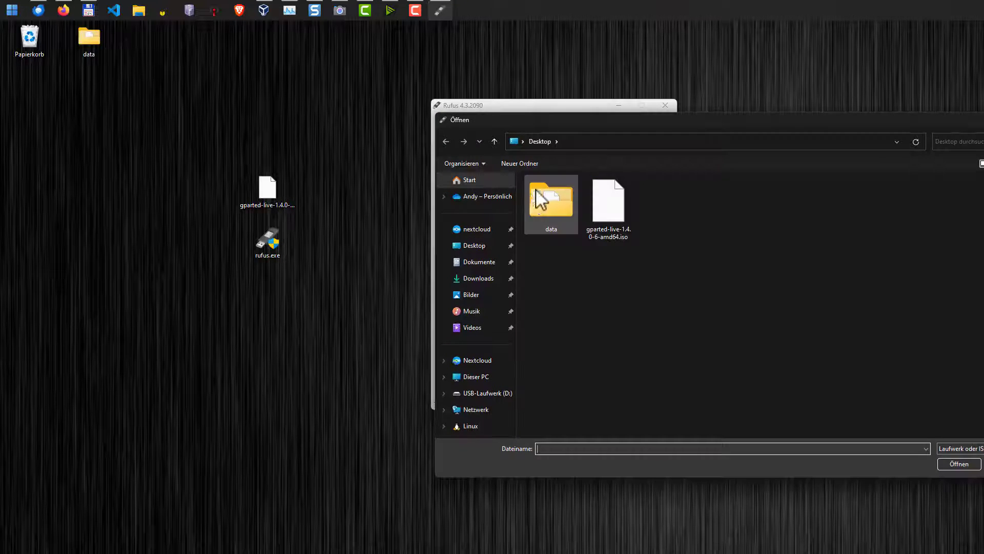
left_click(611, 206)
left_click(959, 463)
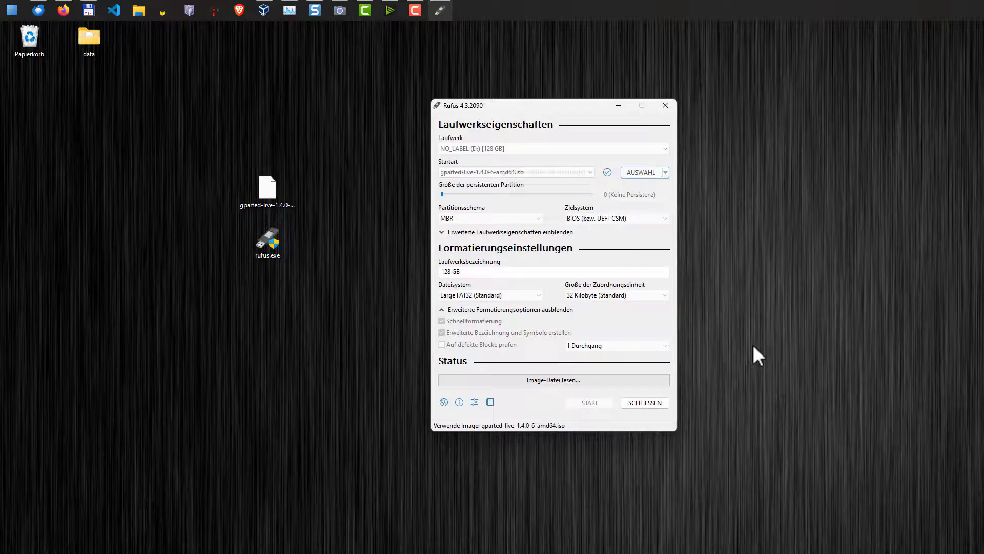
left_click_drag(511, 103, 460, 68)
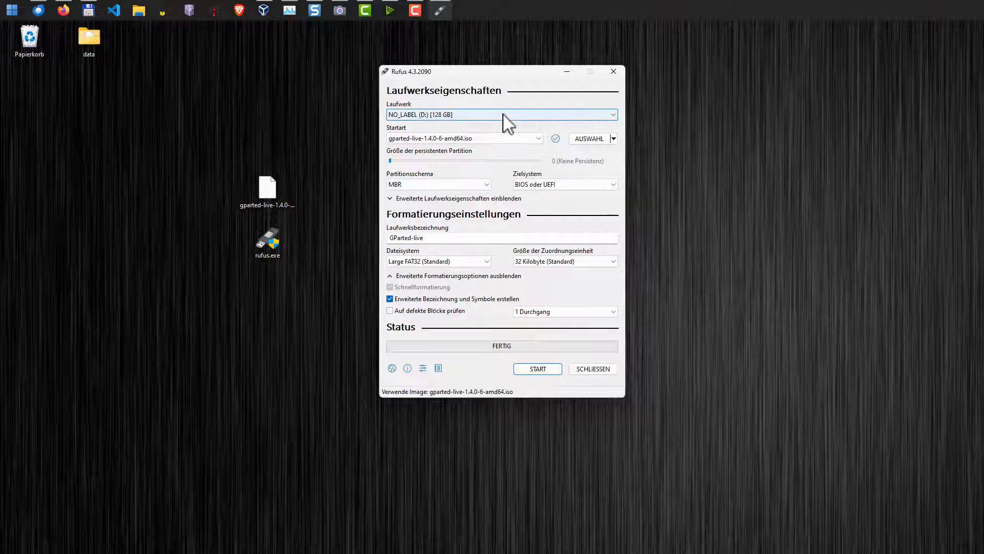
left_click(528, 371)
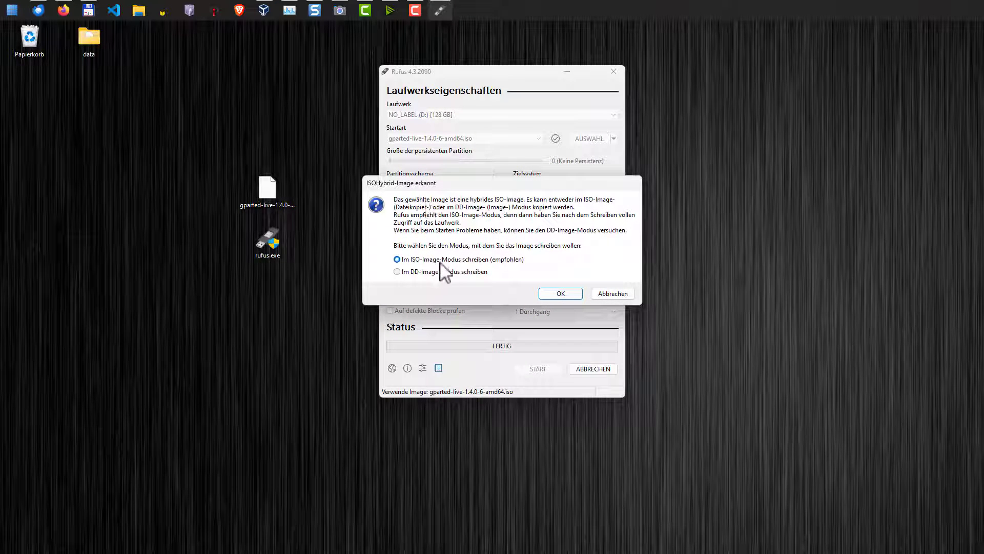
Choose 'Im DD-Image-Modus schreiben' and accept erasing all data on the stick
left_click(429, 272)
left_click(573, 292)
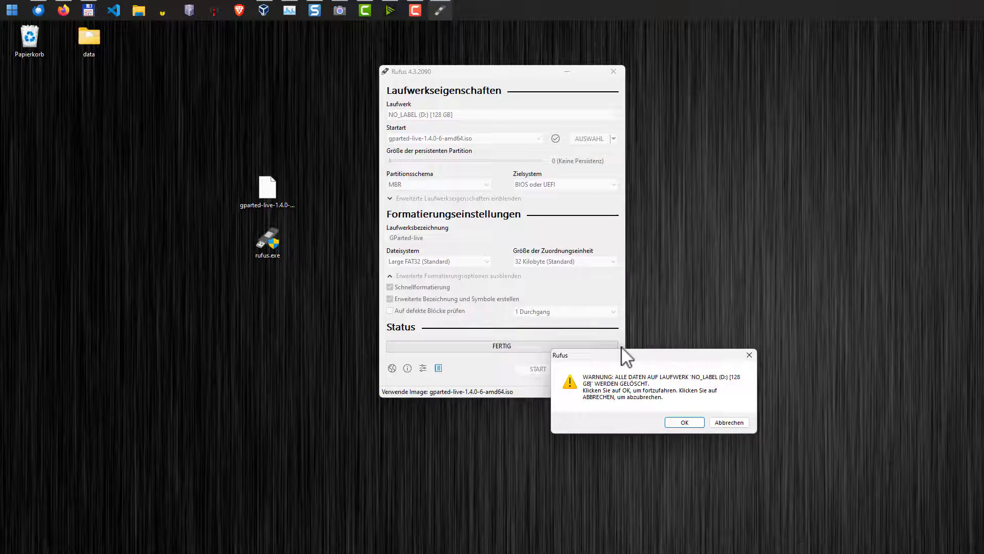
left_click(598, 331)
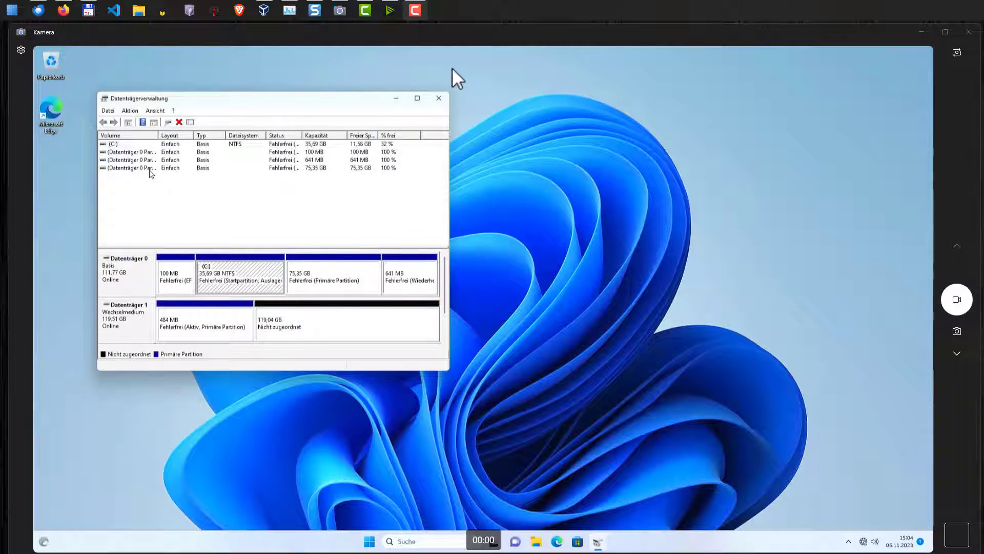
Restart Windows via Start menu power options (Neu starten) to boot the GParted USB
left_click(370, 541)
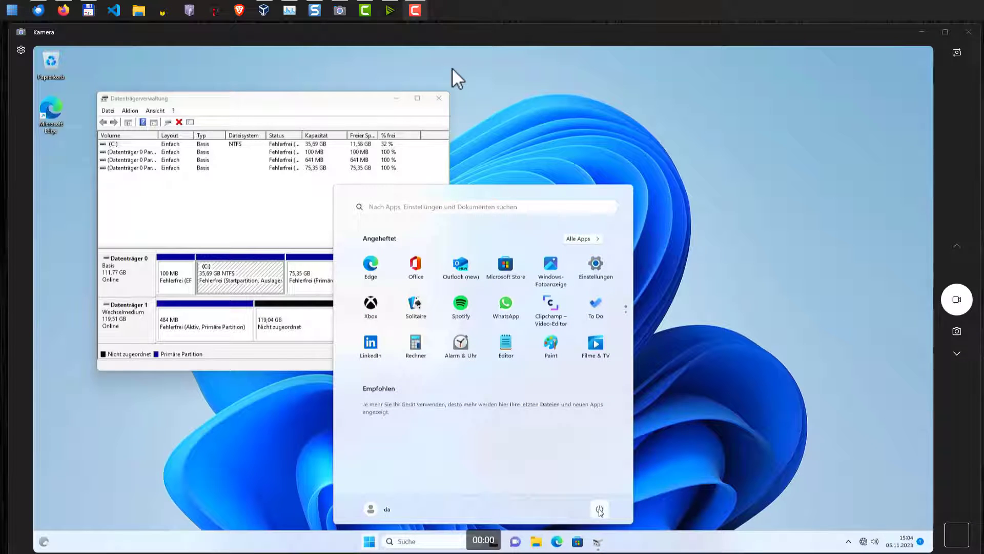
left_click(600, 509)
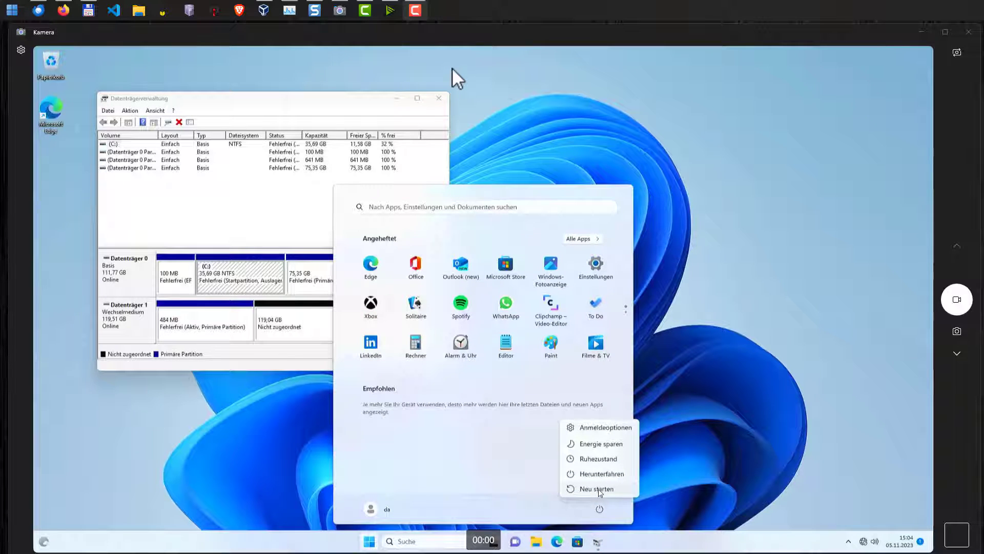
left_click(598, 489)
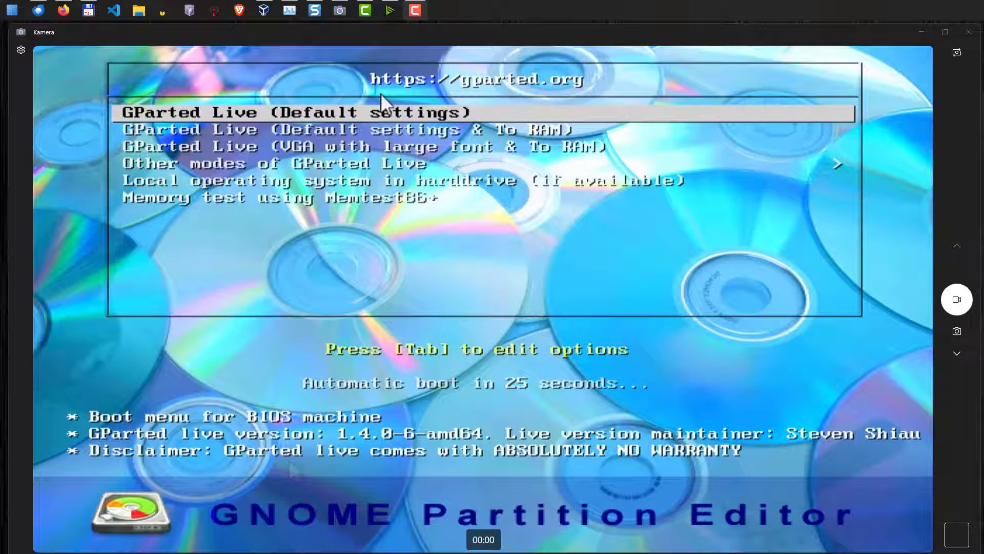
Halt the boot countdown and start GParted Live with default settings
key("Up")
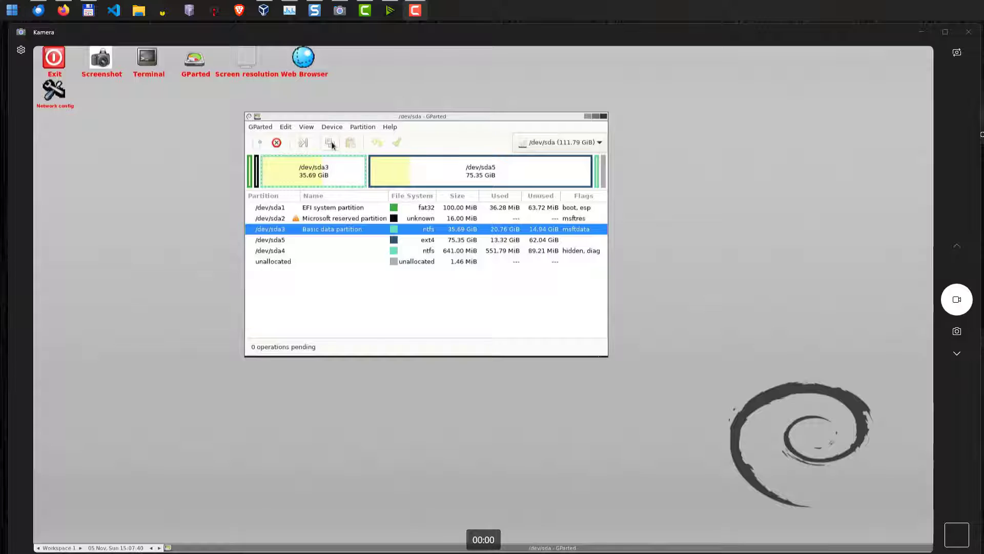
left_click_drag(337, 117, 352, 121)
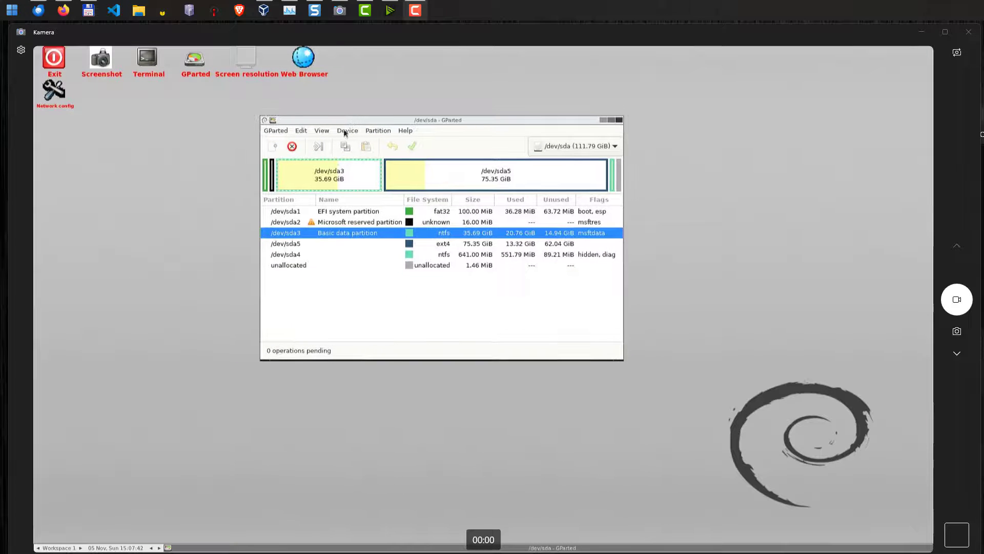
left_click(425, 178)
left_click(318, 184)
left_click(448, 185)
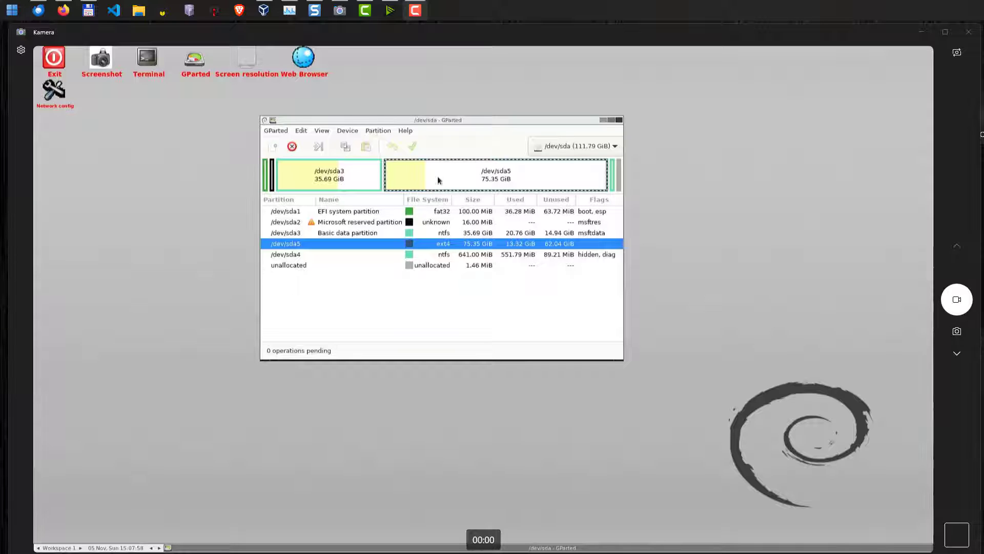
left_click(340, 183)
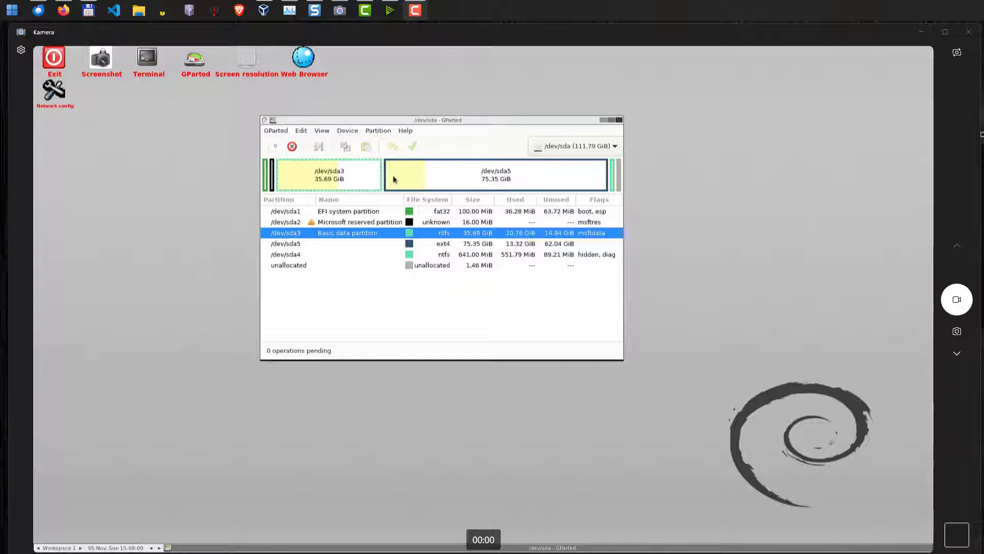
left_click(408, 177)
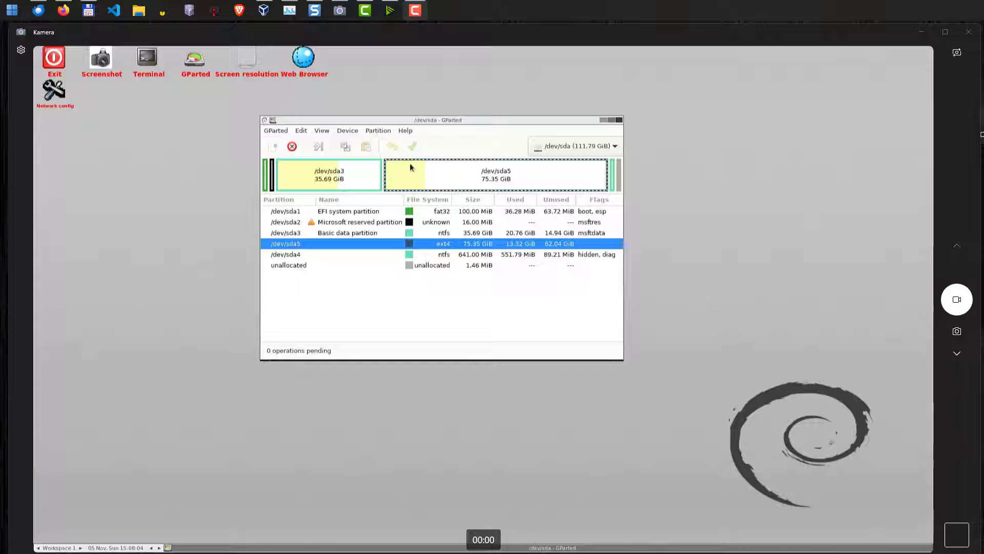
Shrink /dev/sda5 from its start to 40.24 GiB, freeing 35.12 GiB before it, and accept the boot warning
right_click(437, 180)
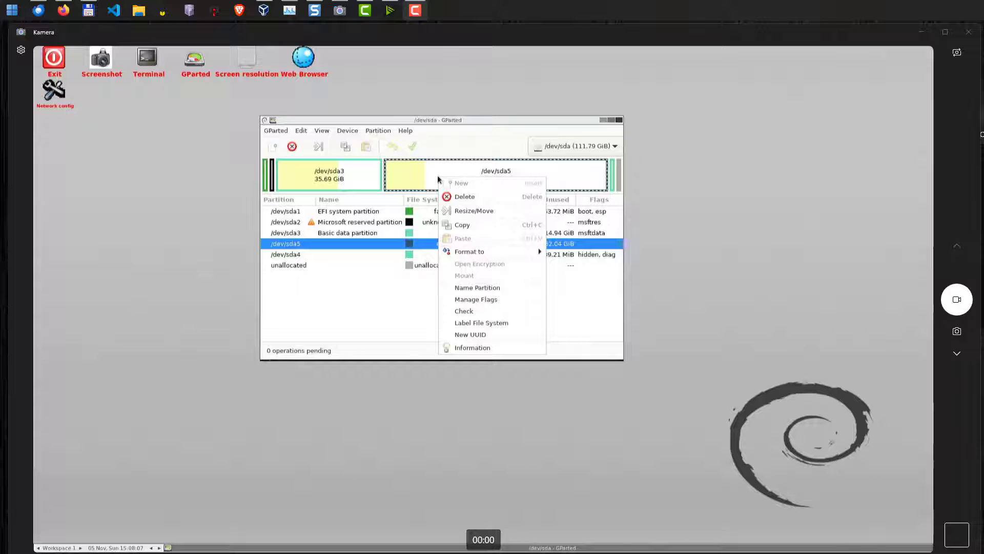
left_click(463, 212)
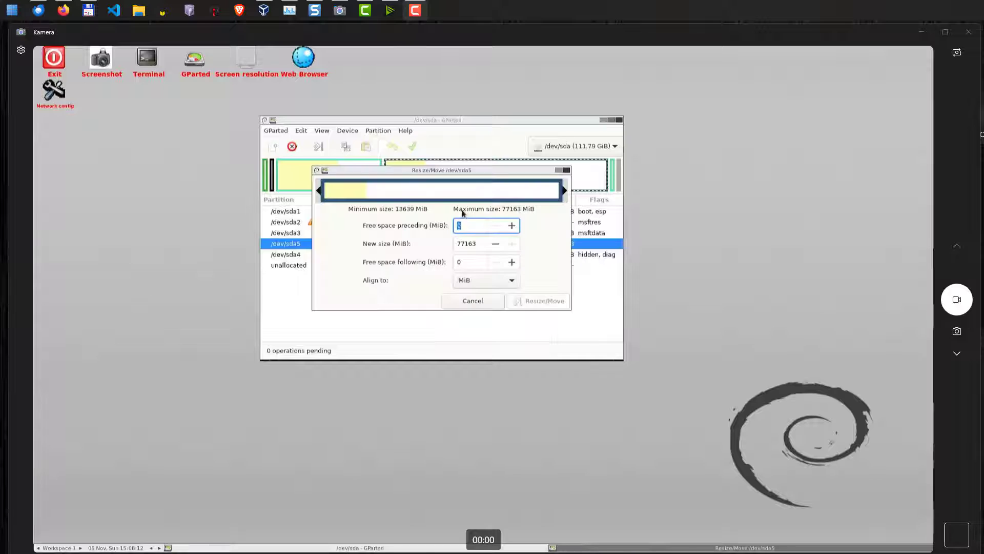
left_click_drag(318, 190, 432, 192)
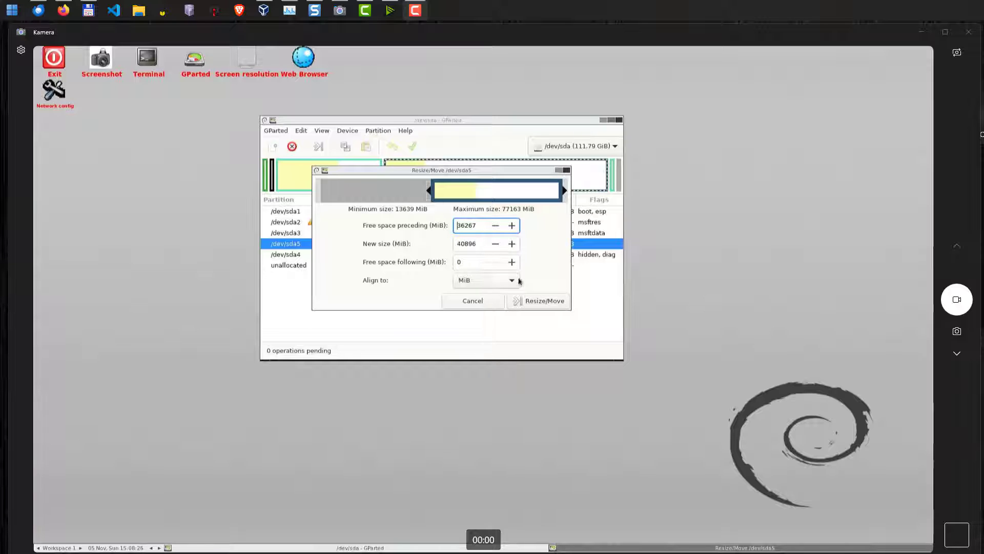
left_click_drag(429, 190, 437, 190)
left_click(527, 301)
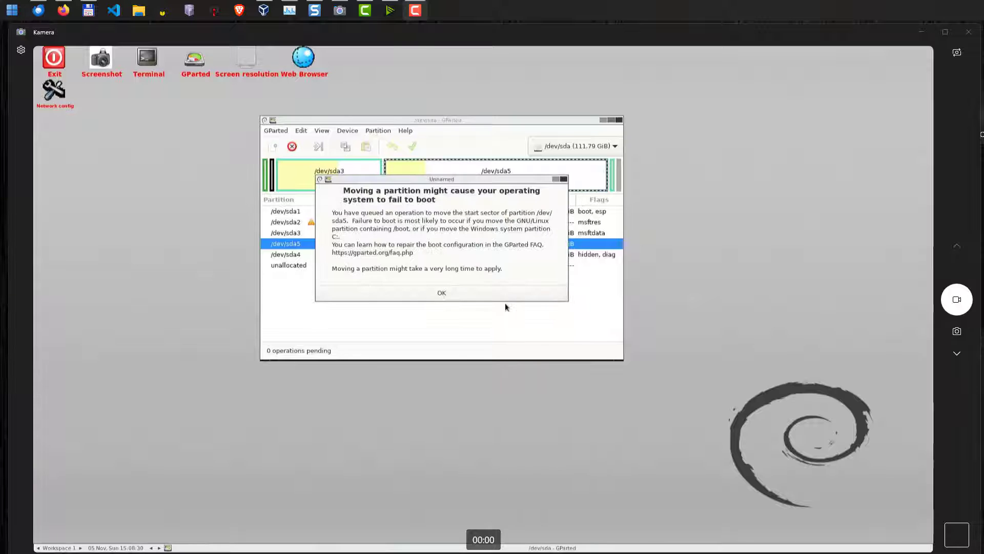
left_click(442, 295)
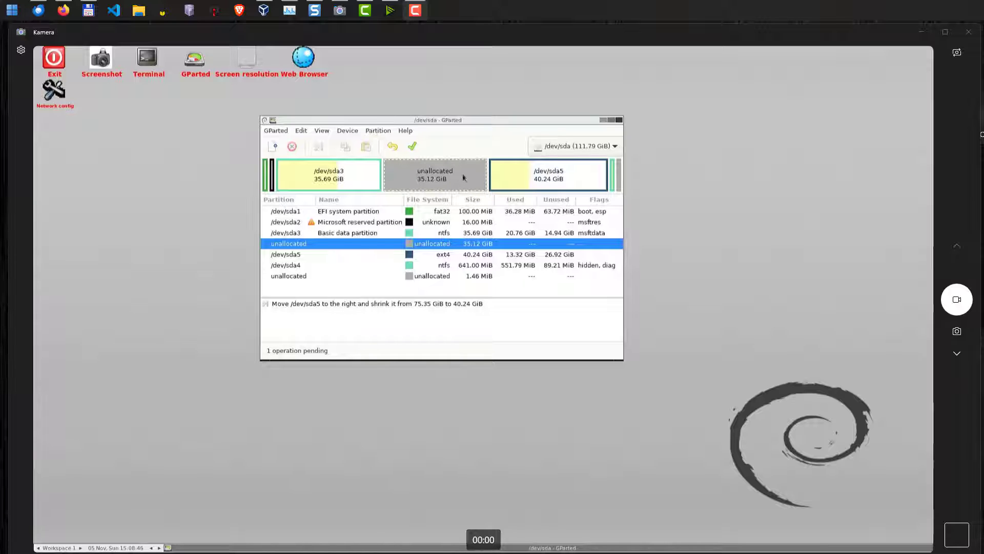
Extend /dev/sda3 over all the free space, from 35.69 GiB to 70.81 GiB
left_click(367, 184)
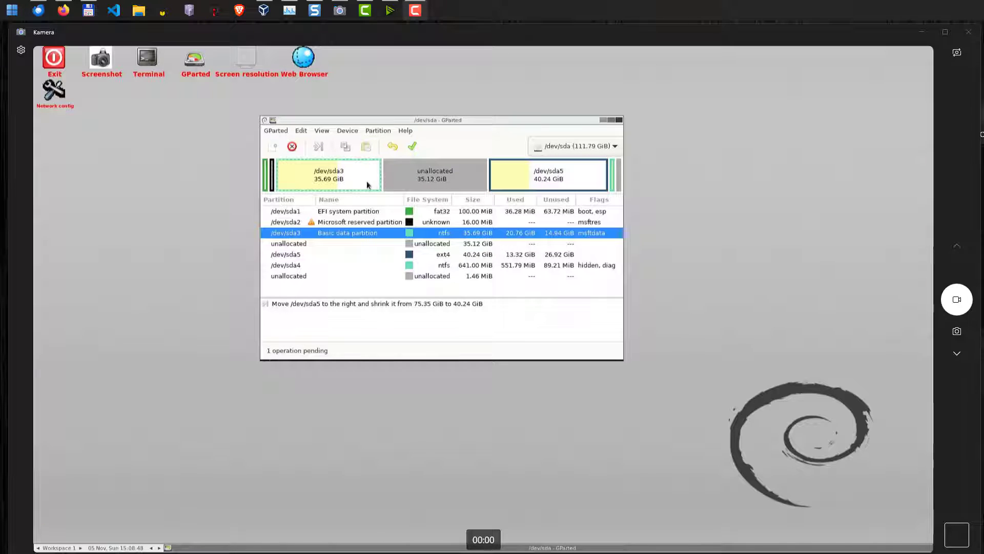
right_click(368, 183)
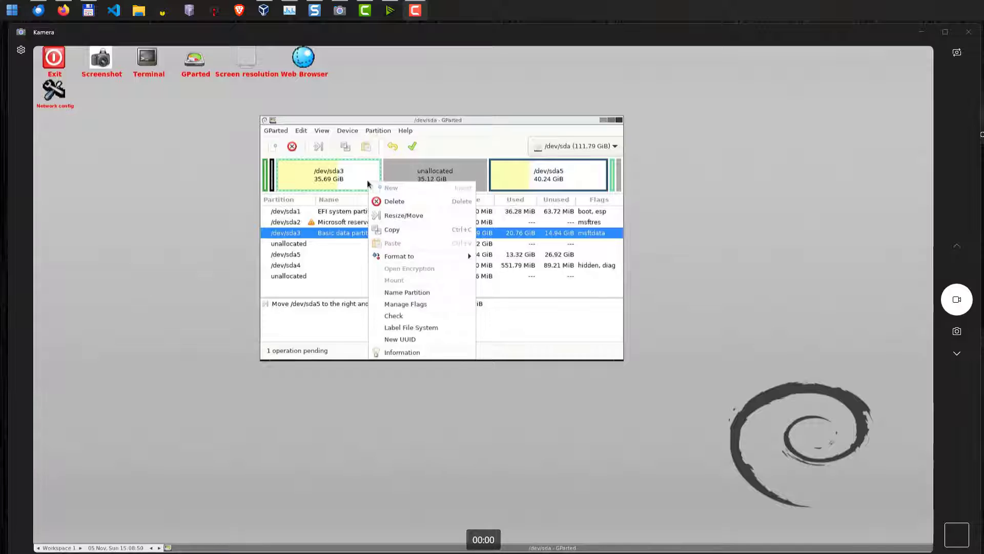
left_click(397, 216)
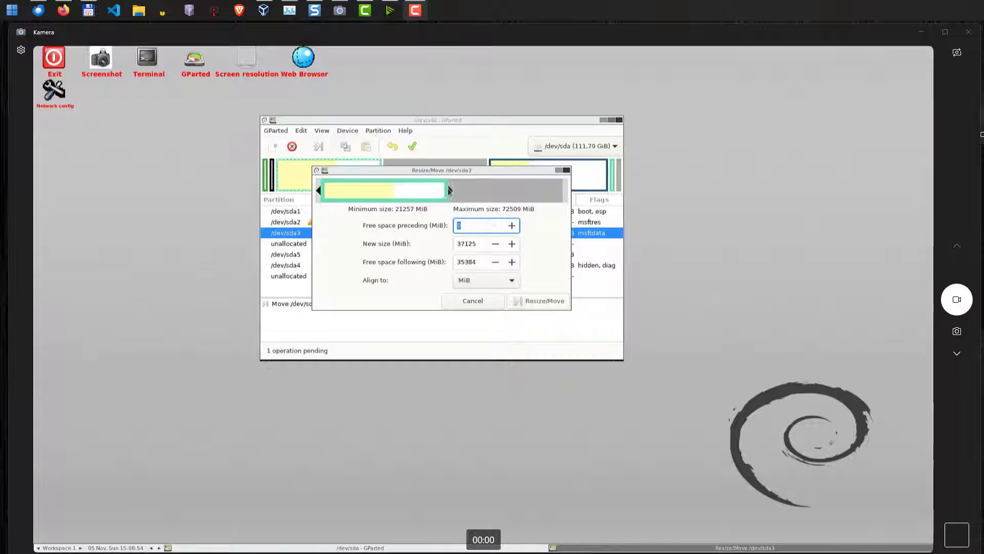
left_click_drag(449, 191, 566, 191)
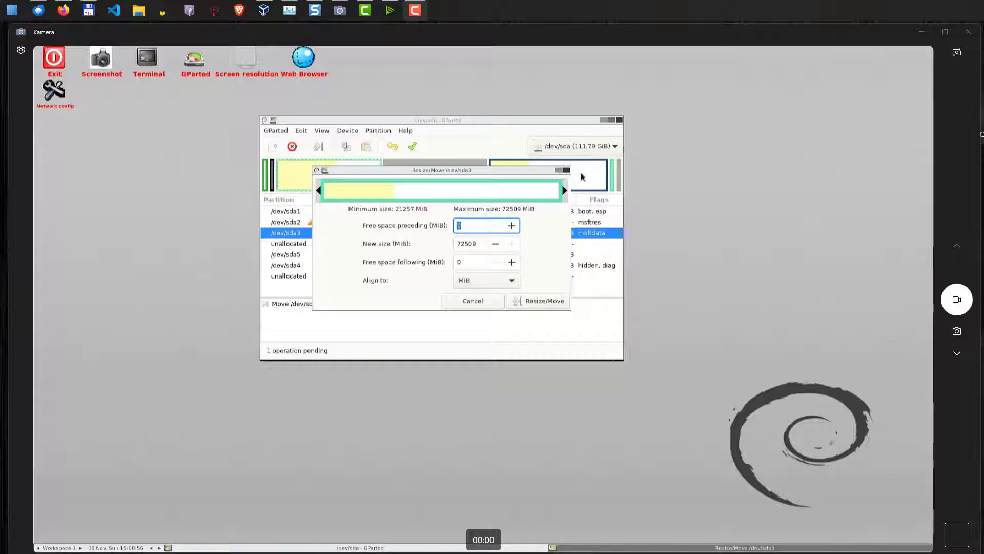
left_click(531, 300)
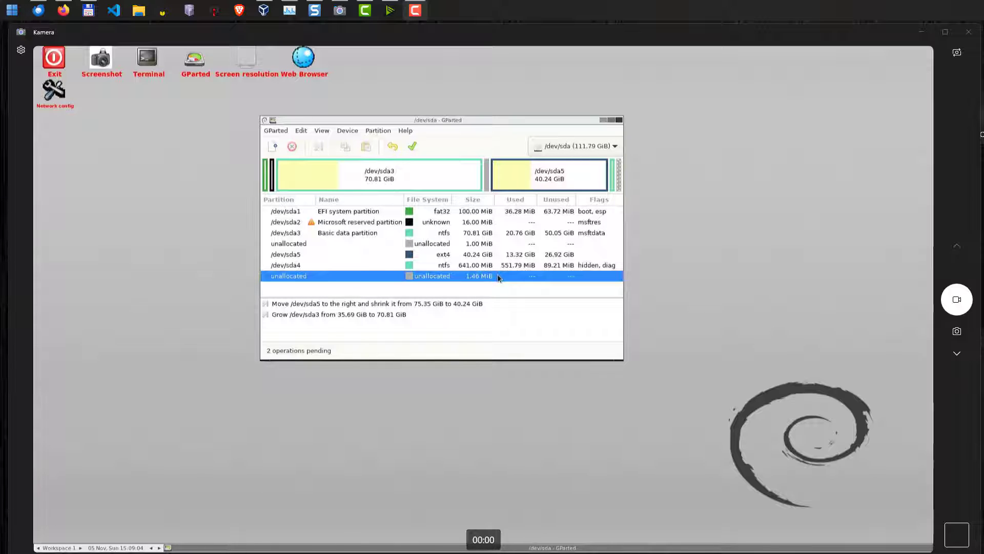
Apply both queued resize operations, watch the details, and close the finished report
left_click(414, 147)
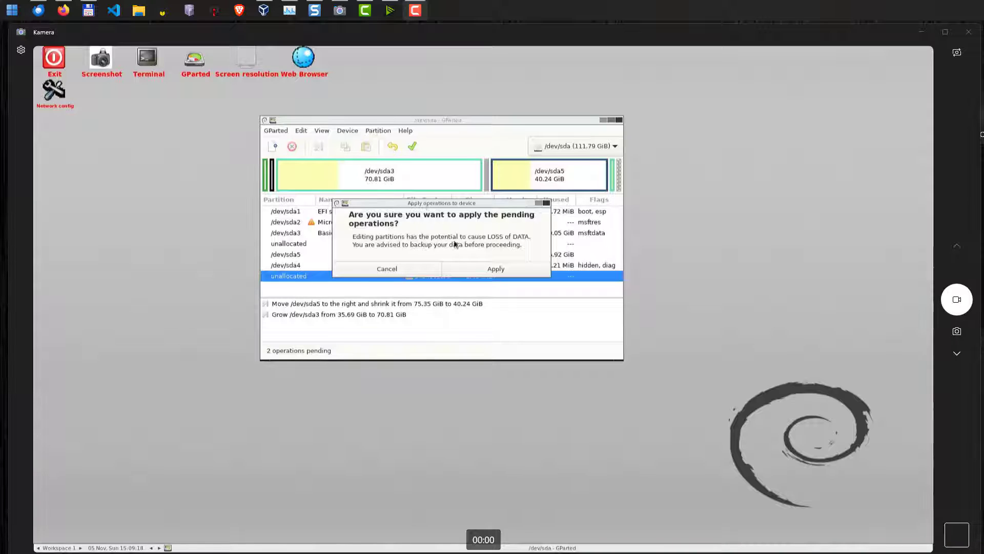
left_click(473, 274)
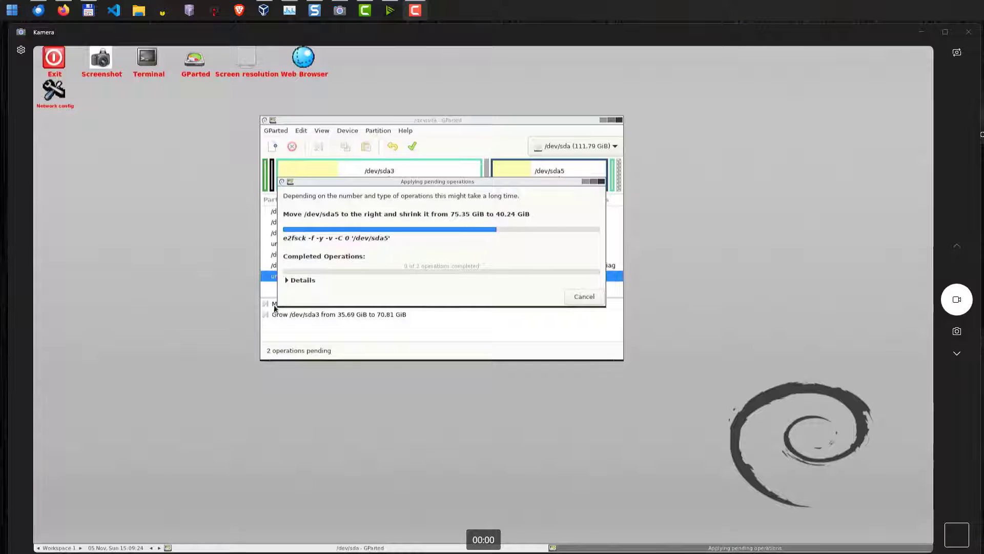
left_click(288, 280)
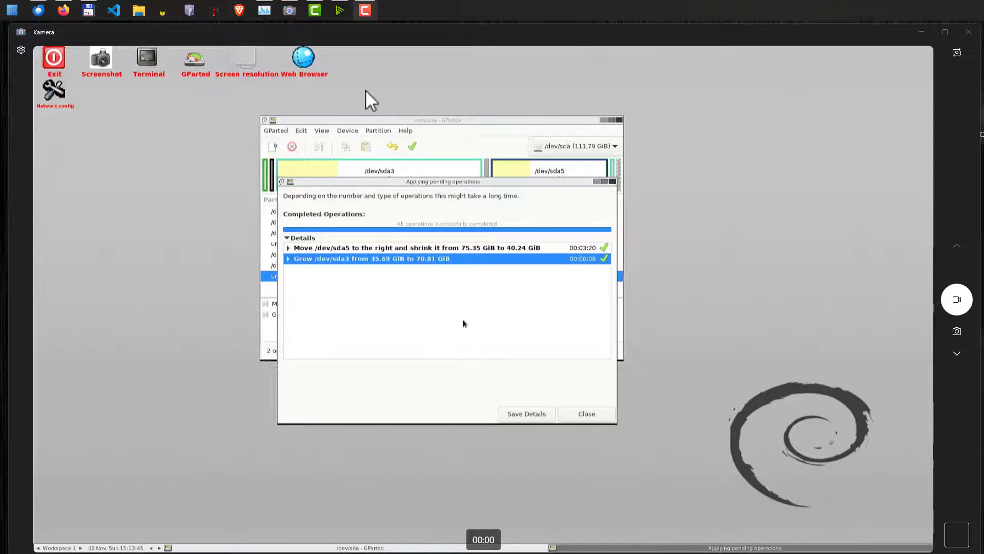
left_click(589, 414)
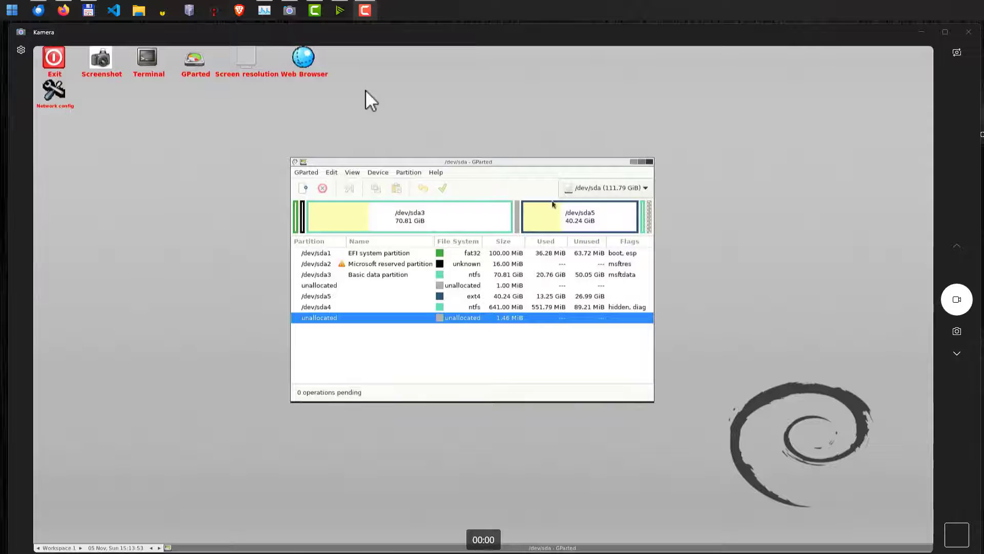
Close GParted and bring up the live session's Exit choices to reboot
left_click(649, 162)
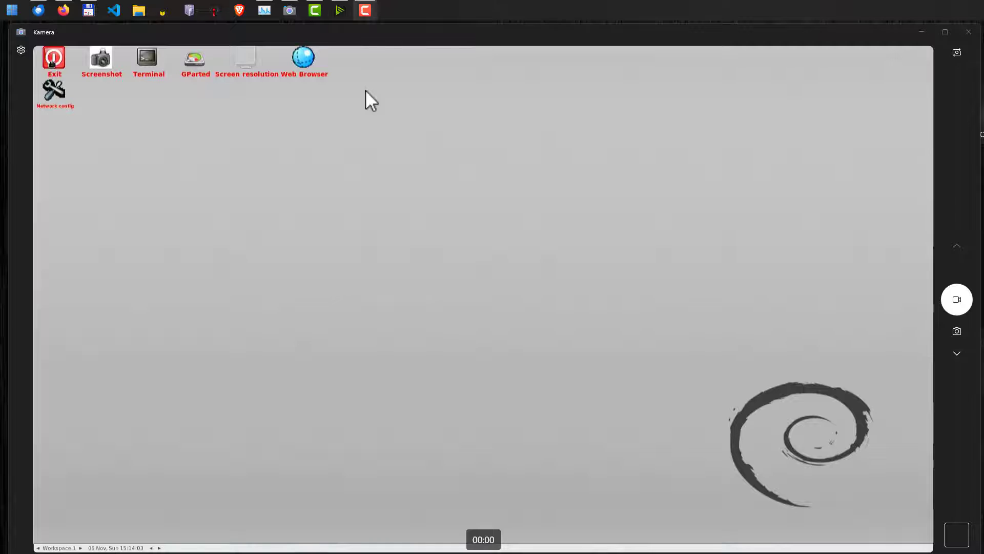
double_click(54, 60)
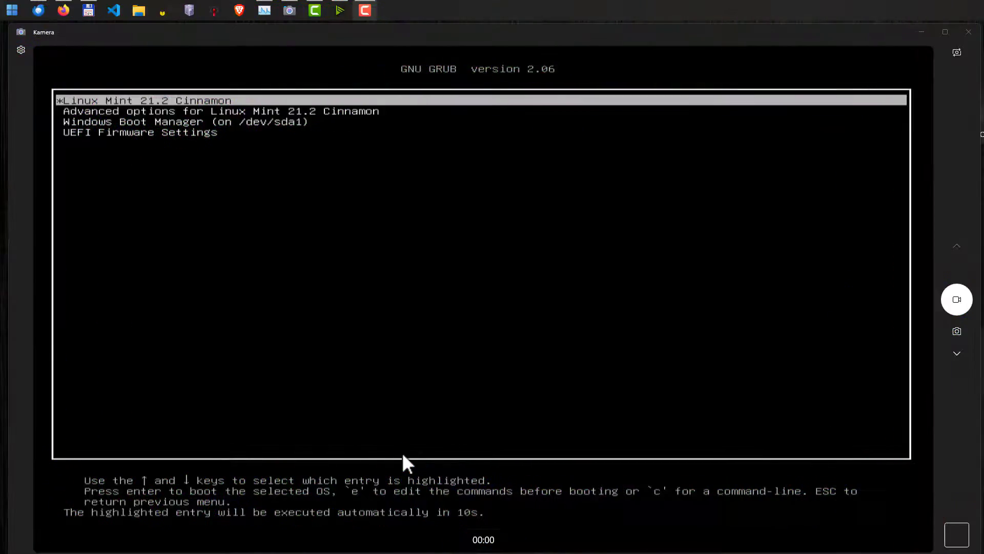
Highlight the Windows Boot Manager entry in the GRUB boot menu
key("Down")
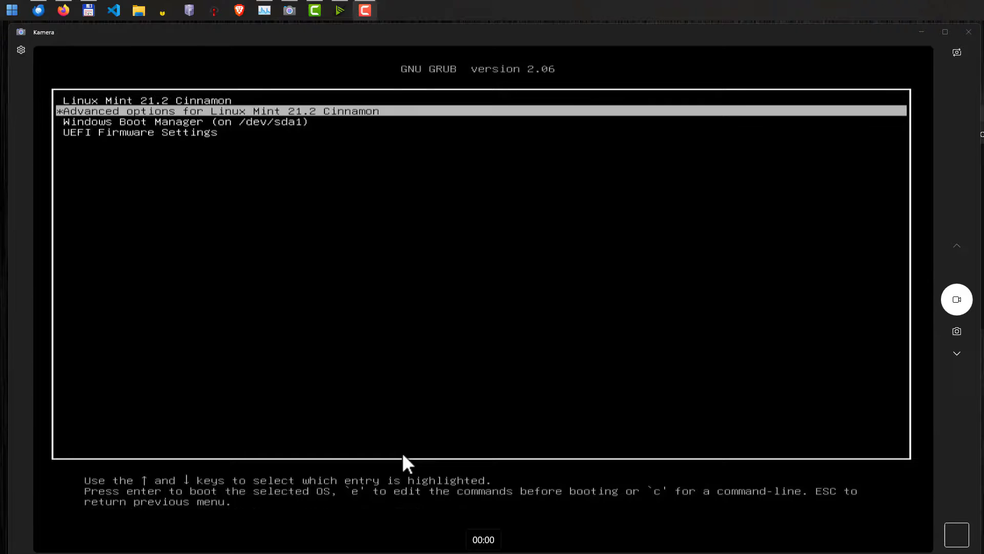
key("Down")
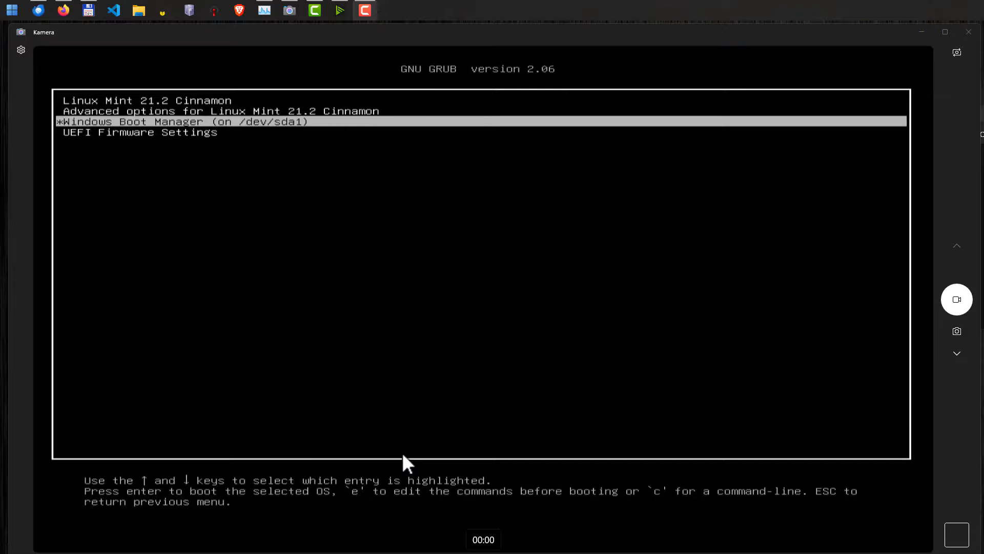
Start Windows from the highlighted Windows Boot Manager entry
key("Return")
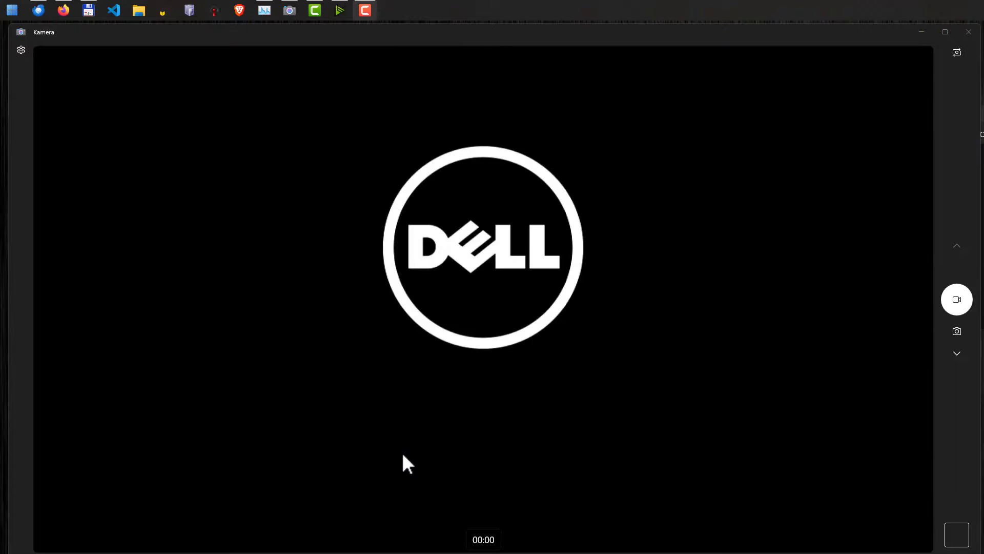